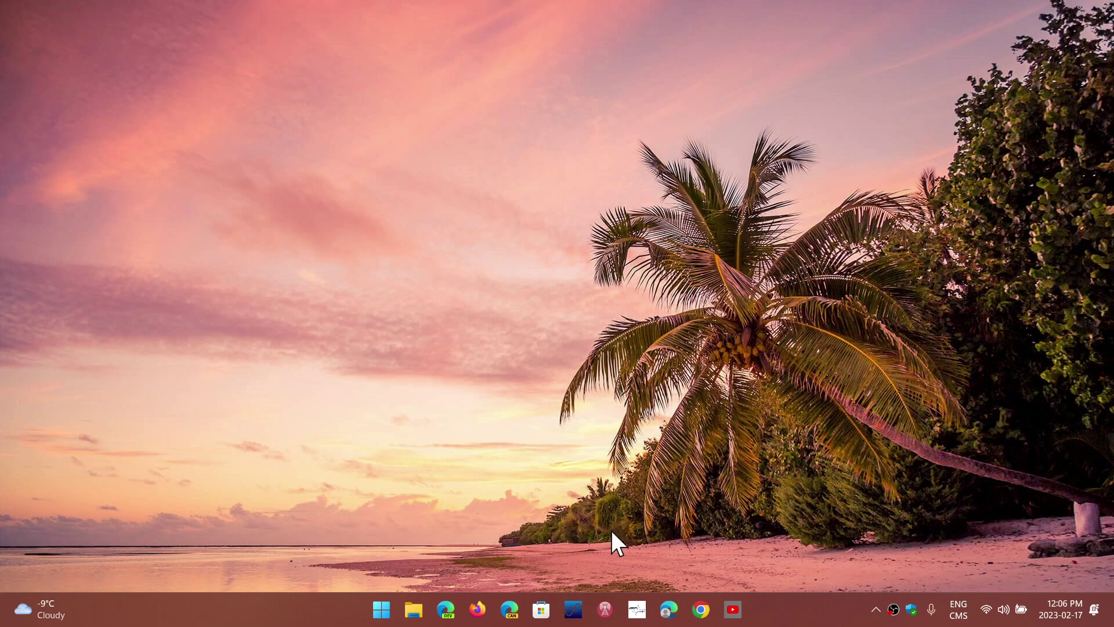
- Launch Edge, confirm version 110.0.1587.49 is up to date in About, then relaunch Edge
left_click(669, 609)
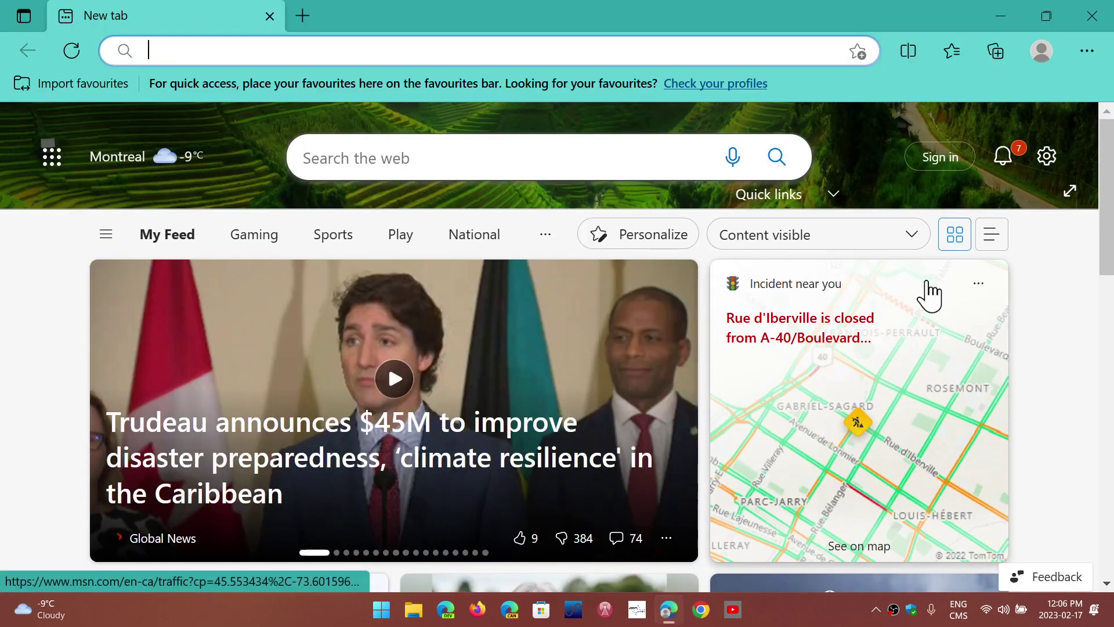
left_click(1087, 51)
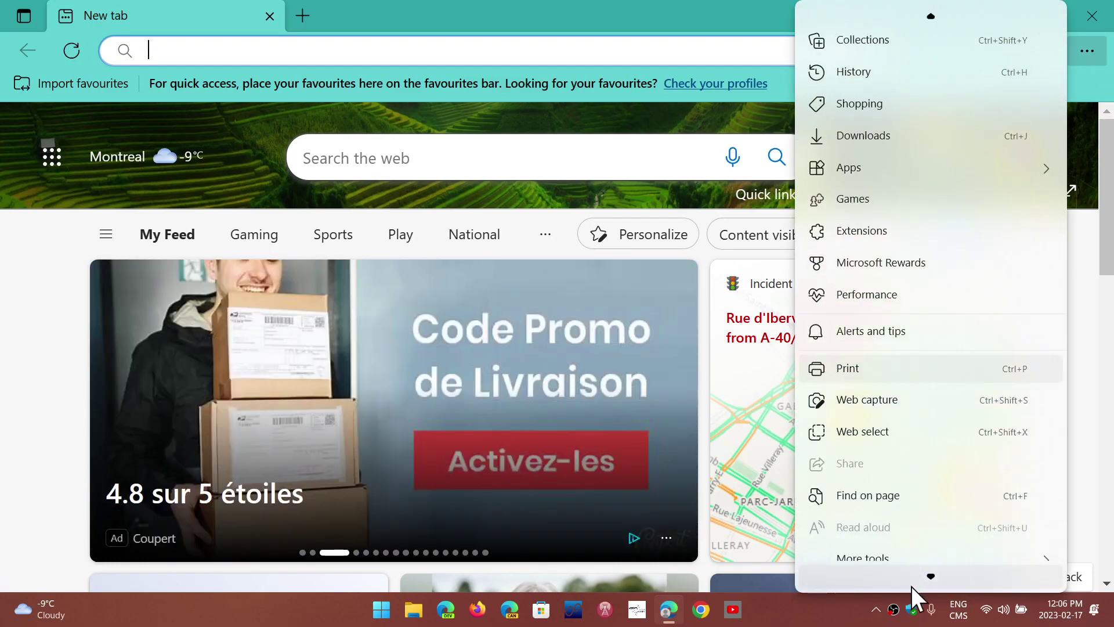
mouse_move(881, 537)
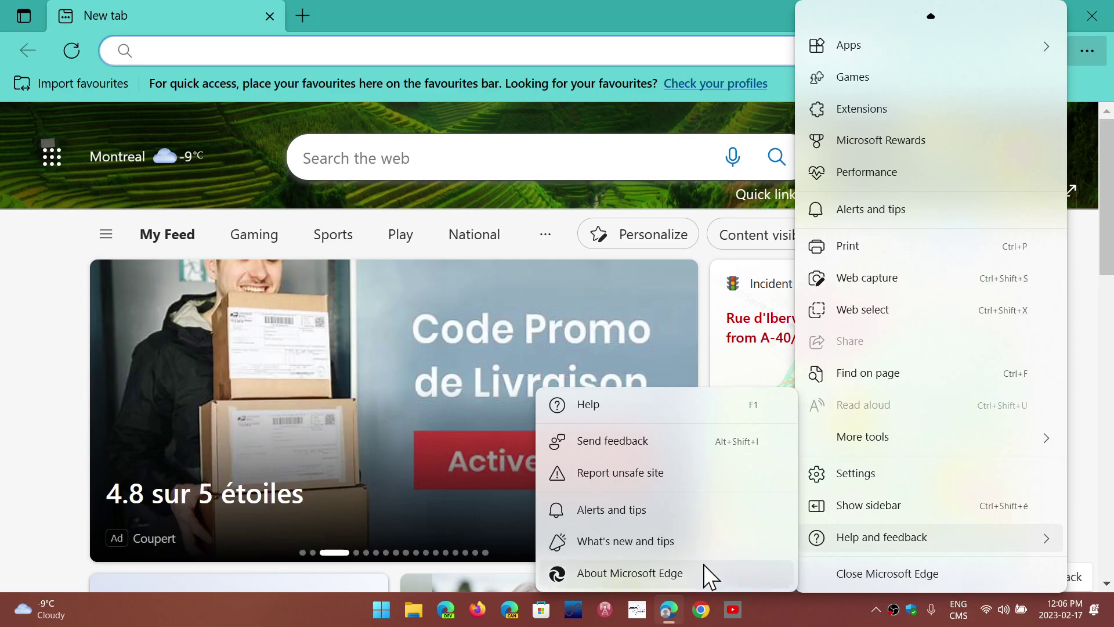
left_click(695, 576)
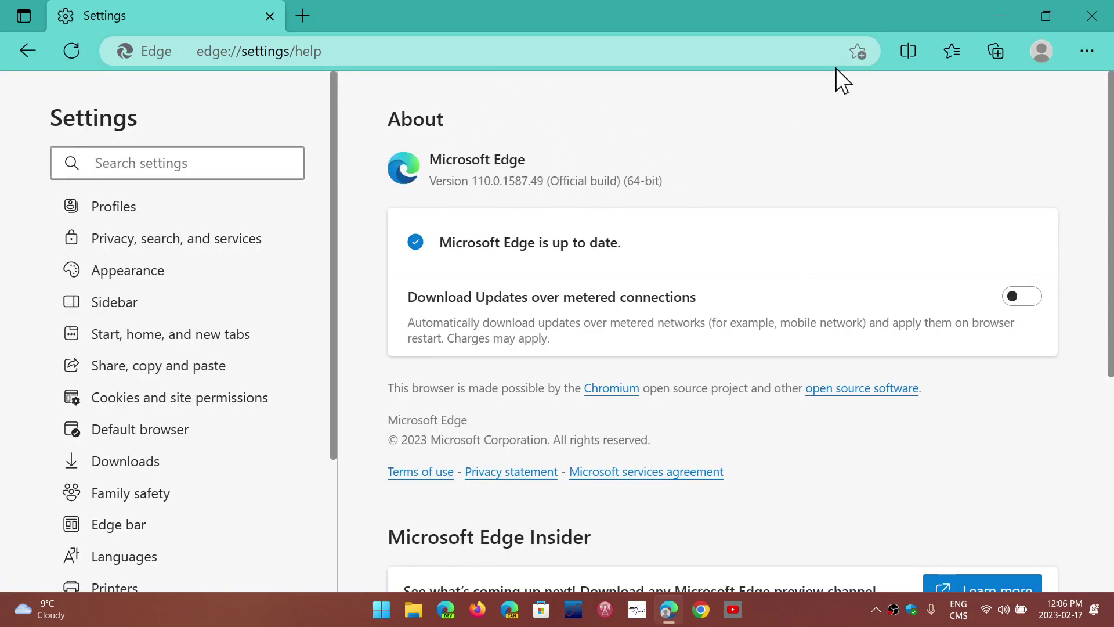
left_click(1095, 18)
left_click(668, 610)
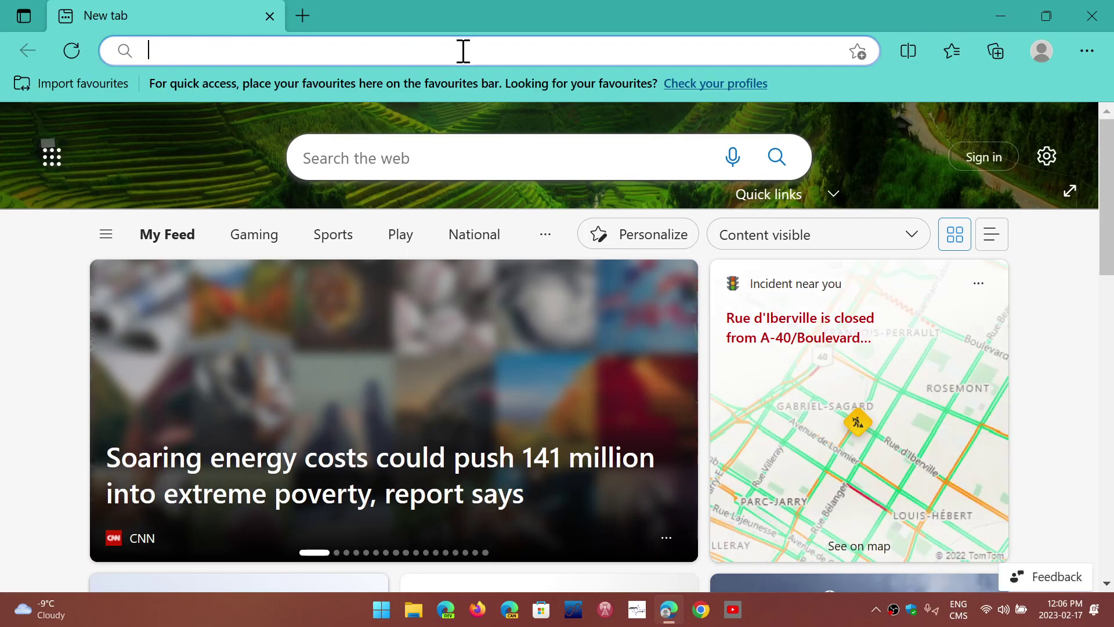
type("edge")
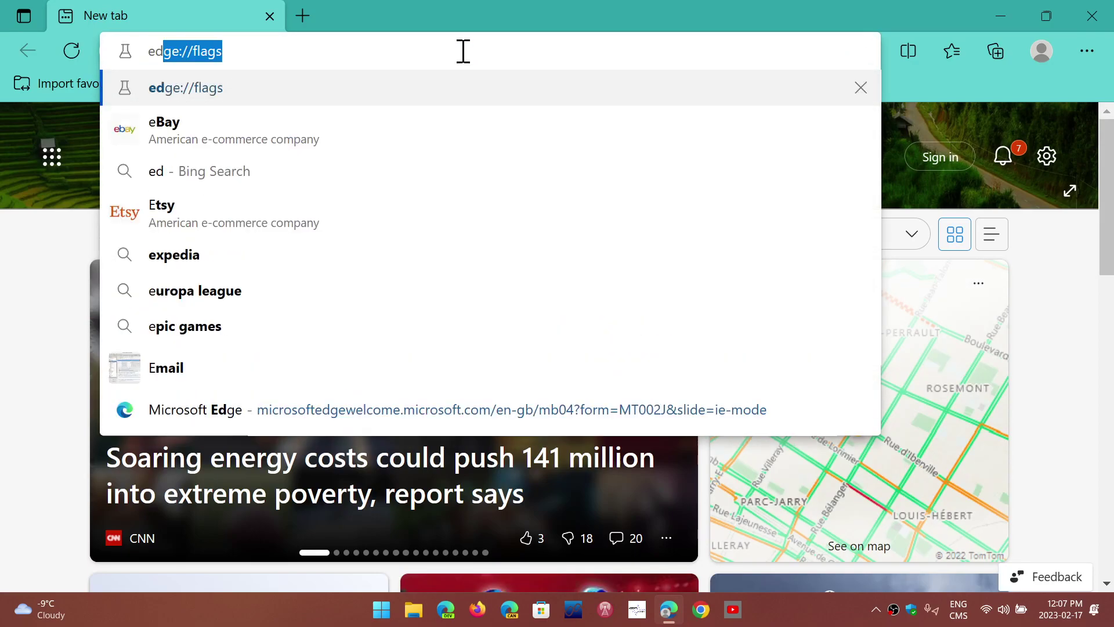
type(":")
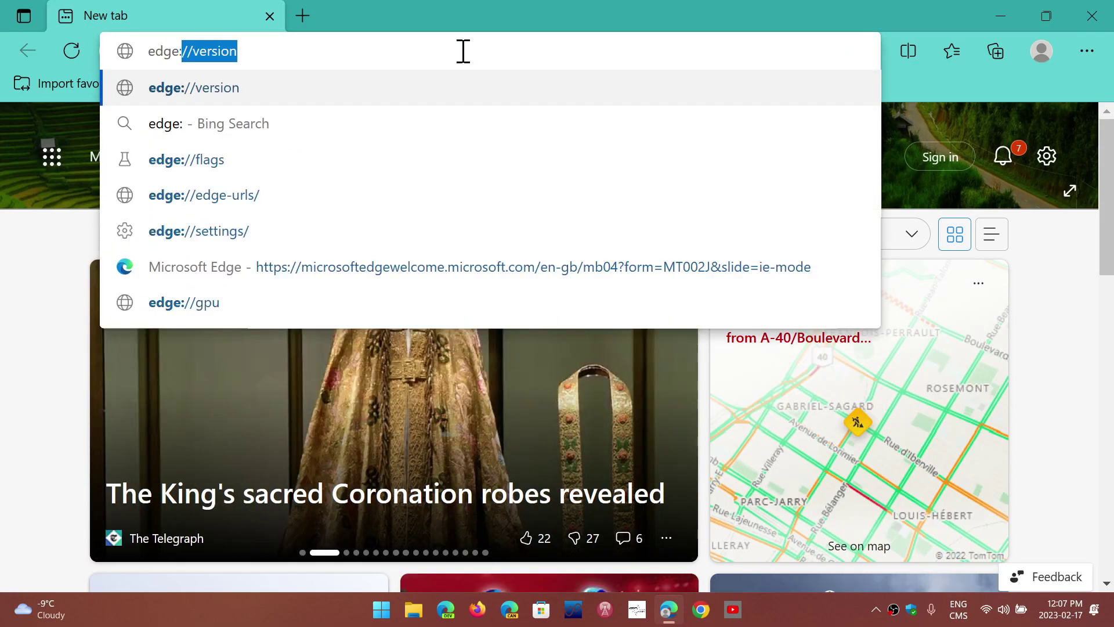
type("//fl")
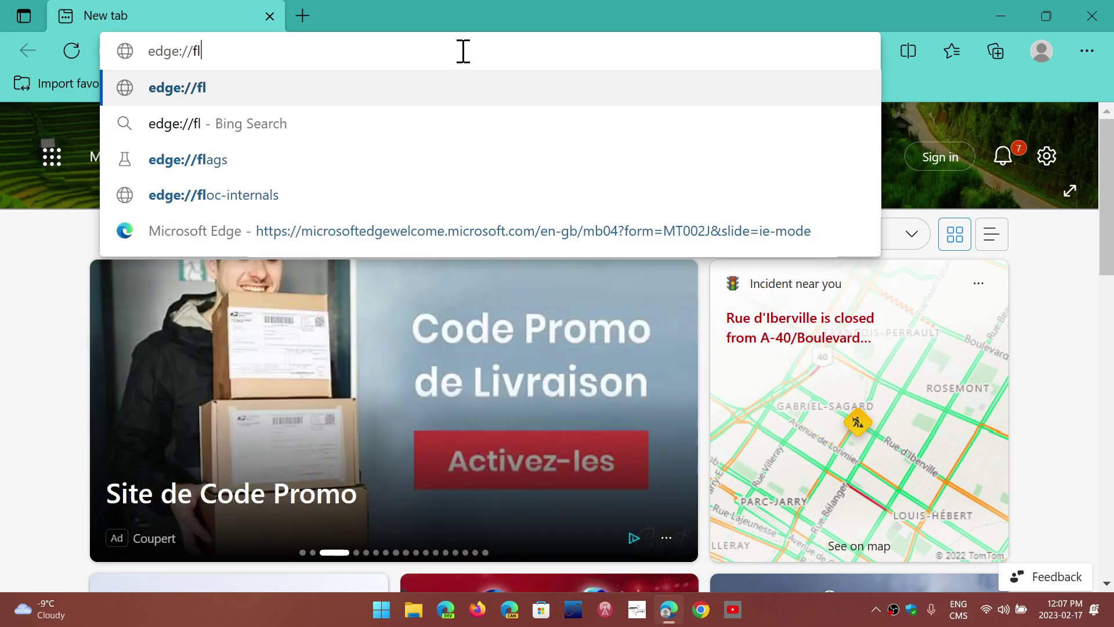
type("ags")
- Set the Microsoft Edge Split Screen flag to Enabled and close Edge to apply it
key("Return")
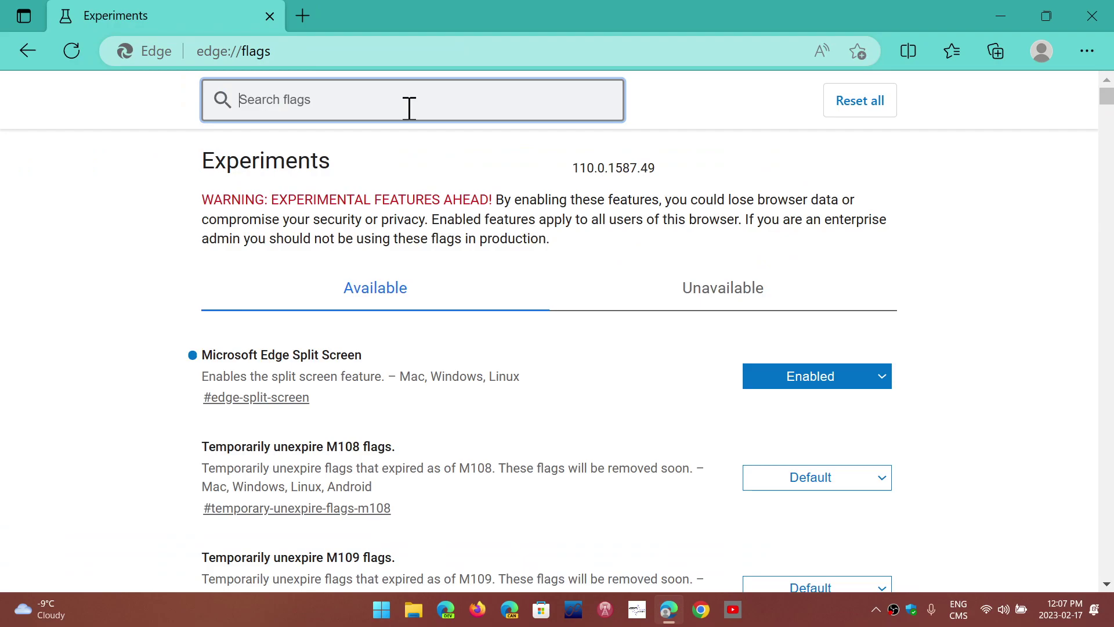
type("split s")
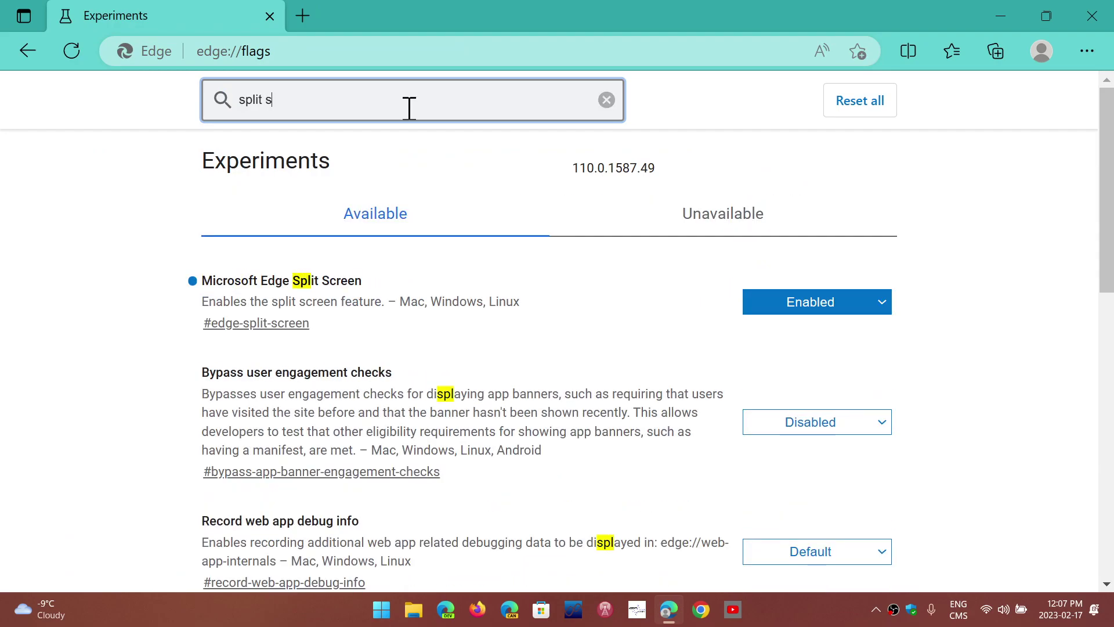
type("creen")
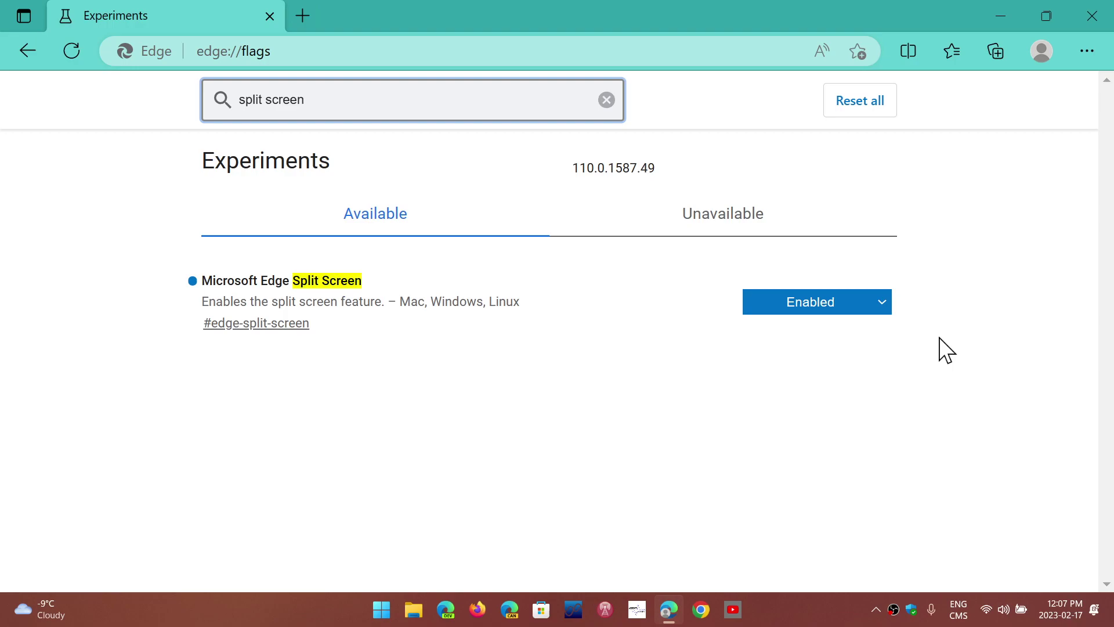
left_click(845, 306)
left_click(815, 344)
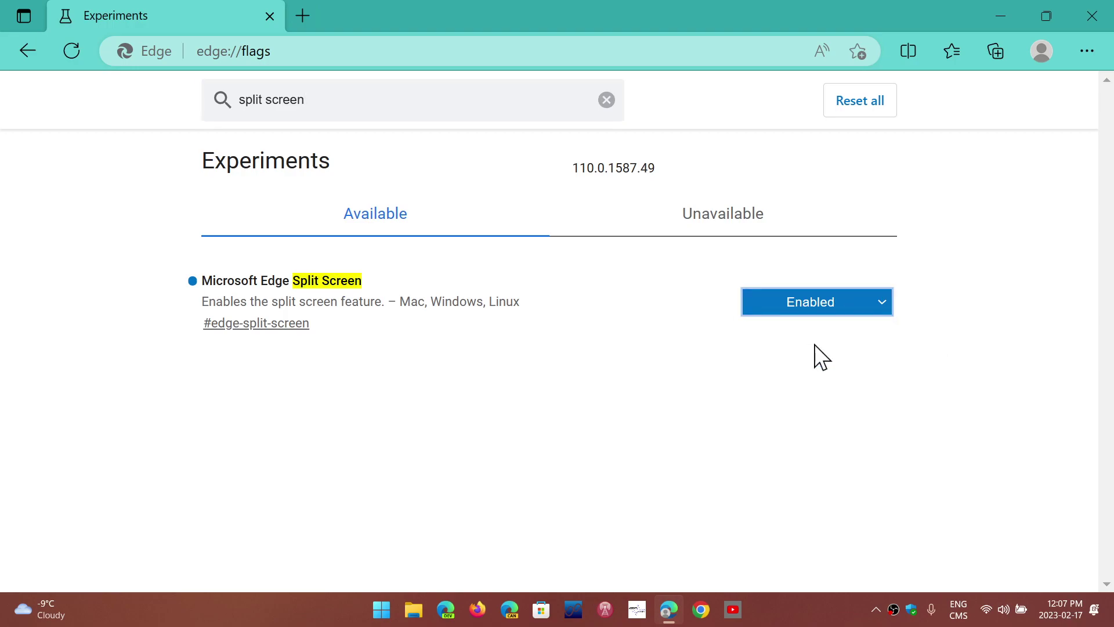
left_click(1091, 16)
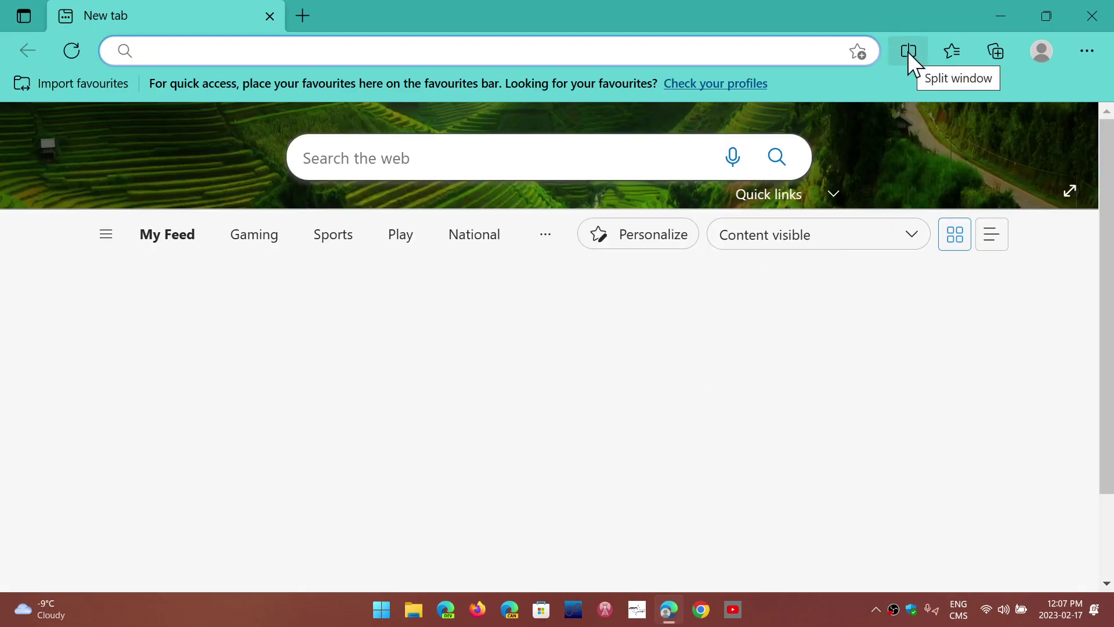
- Split the news feed window into two side-by-side panes with the toolbar's Split window button
left_click(908, 51)
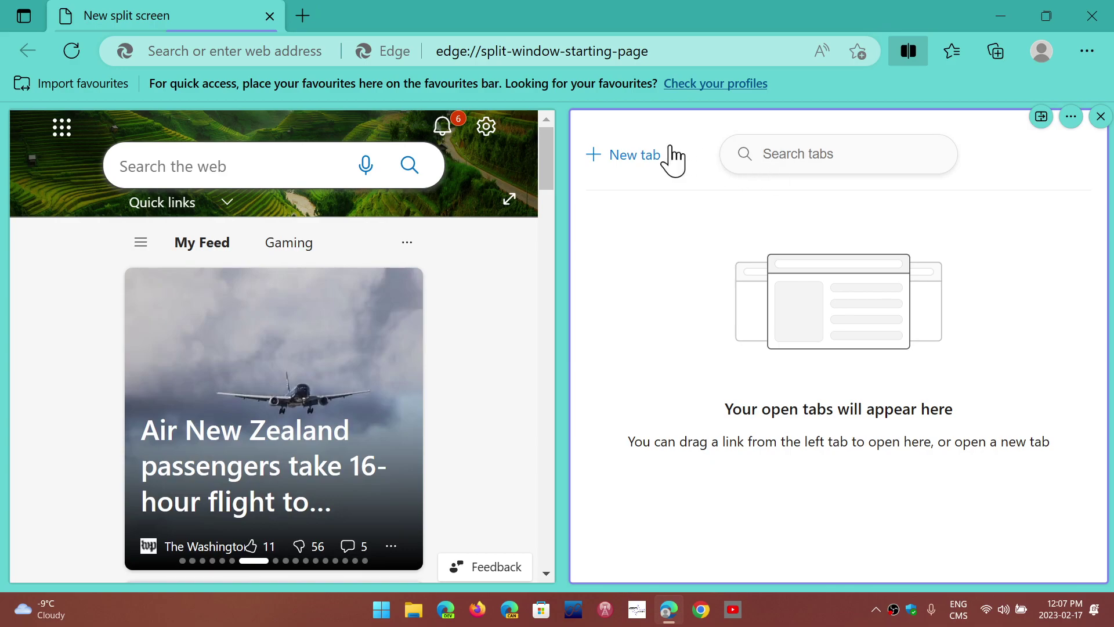
- Search Bing for 'space weather' in the right pane and open spaceweather.com
left_click(651, 156)
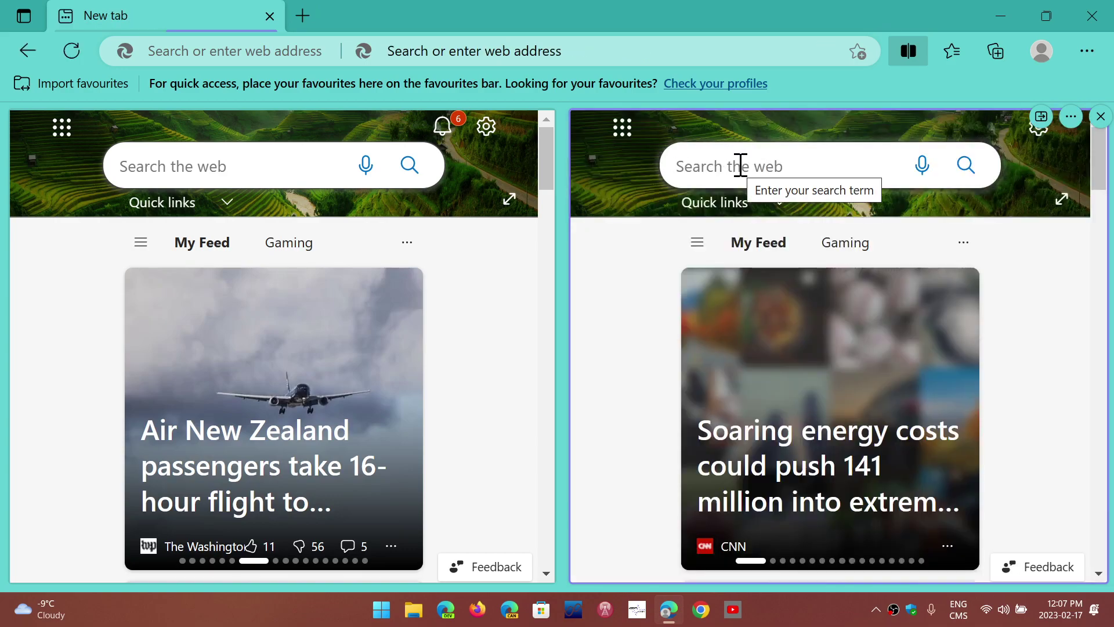
left_click(741, 165)
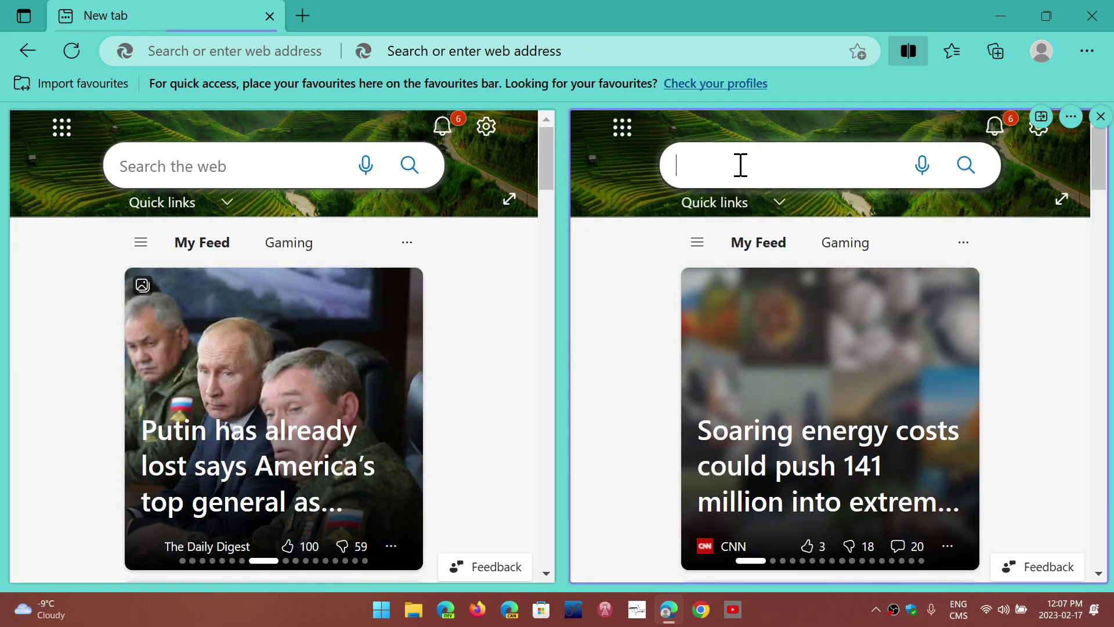
type("space")
key("ctrl+a")
type("sa")
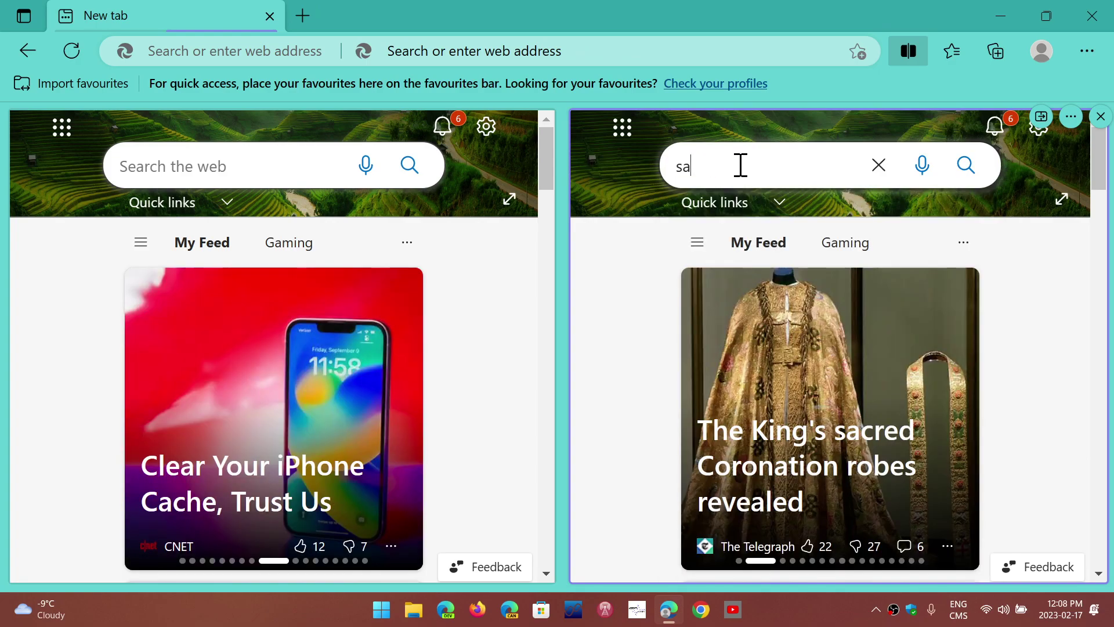
key("BackSpace")
type("p")
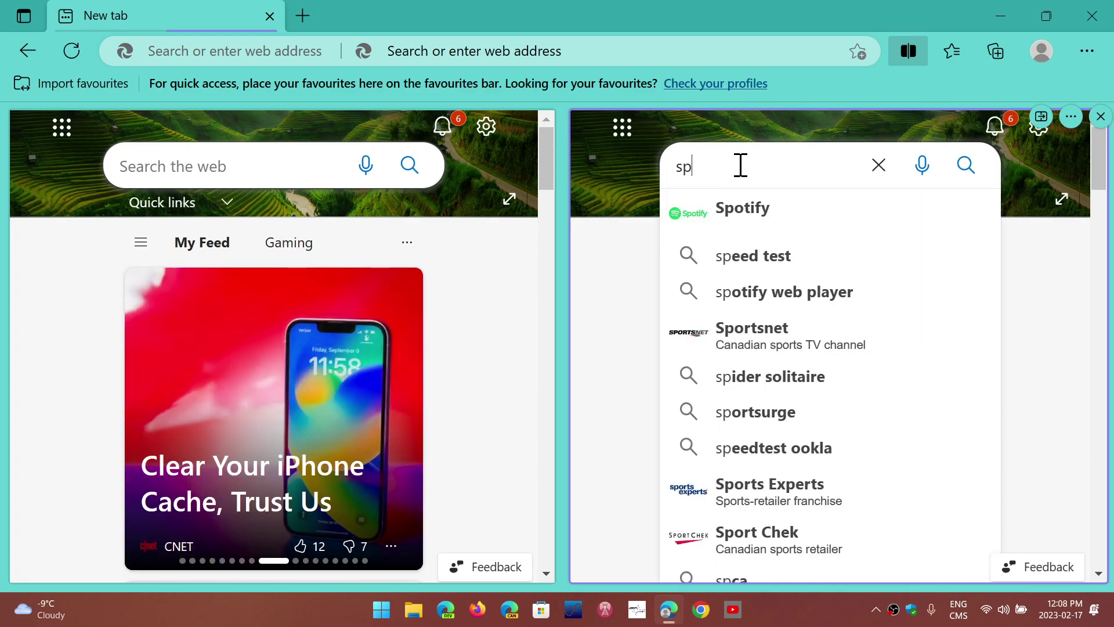
type("ace weather")
key("Return")
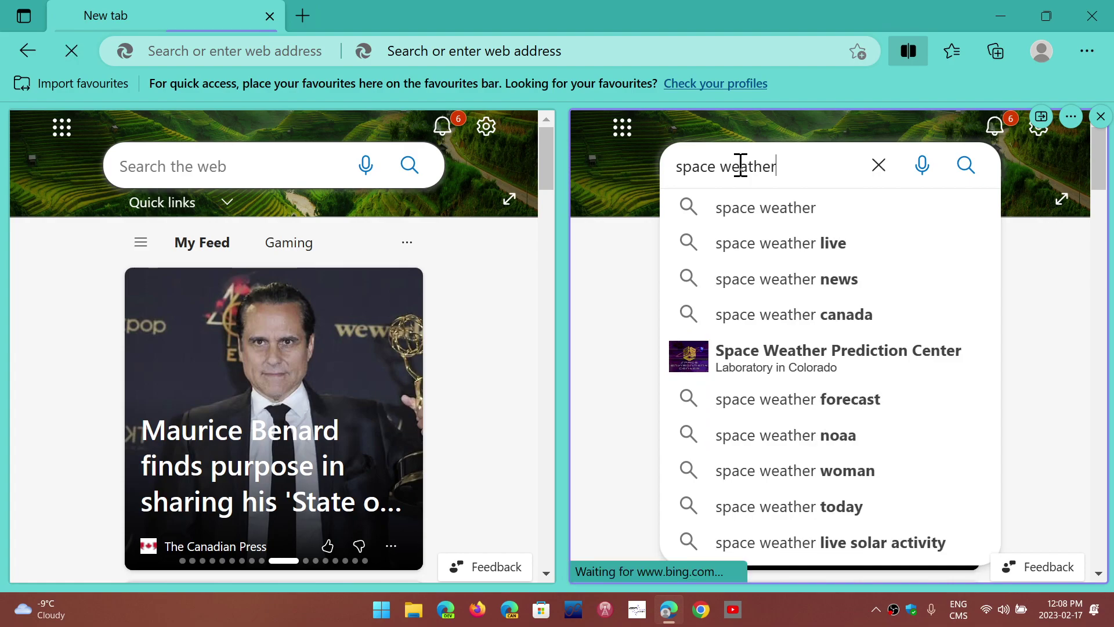
left_click(753, 292)
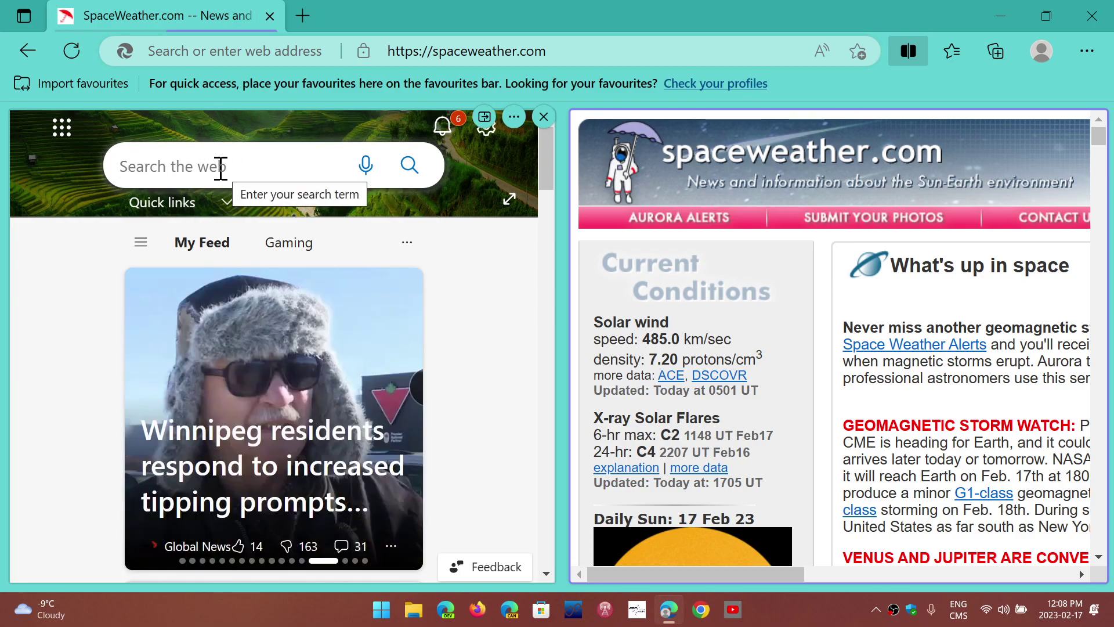
- Search Bing for 'space.com' in the left pane, opening the top result on the right
left_click(221, 167)
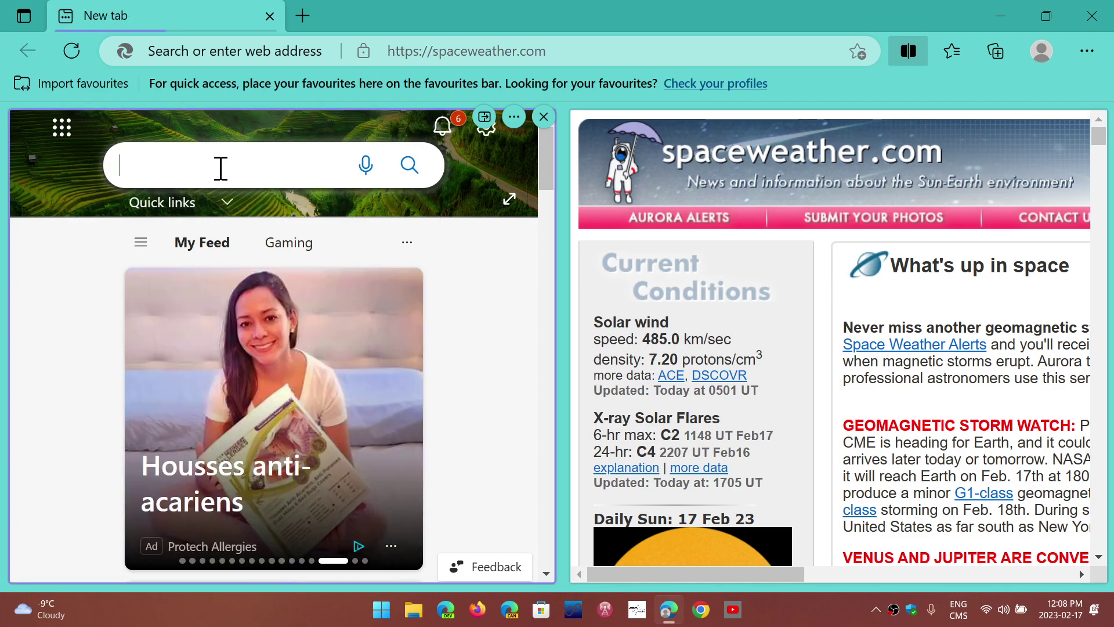
type("spac")
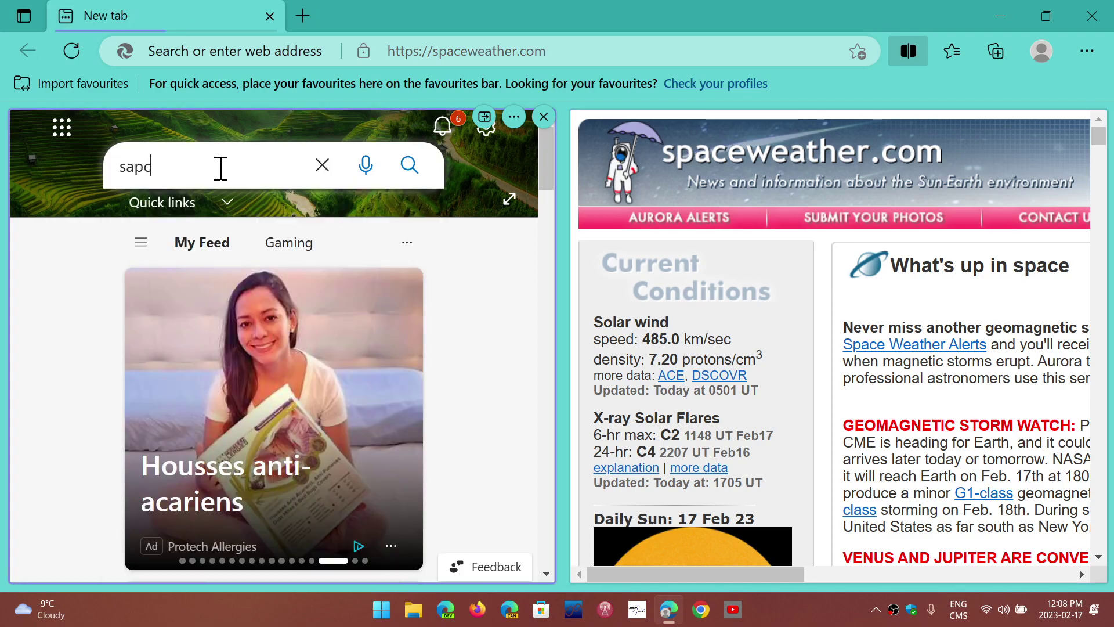
type("e.")
key("BackSpace")
key("BackSpace")
key("BackSpace")
key("BackSpace")
key("BackSpace")
type("pace")
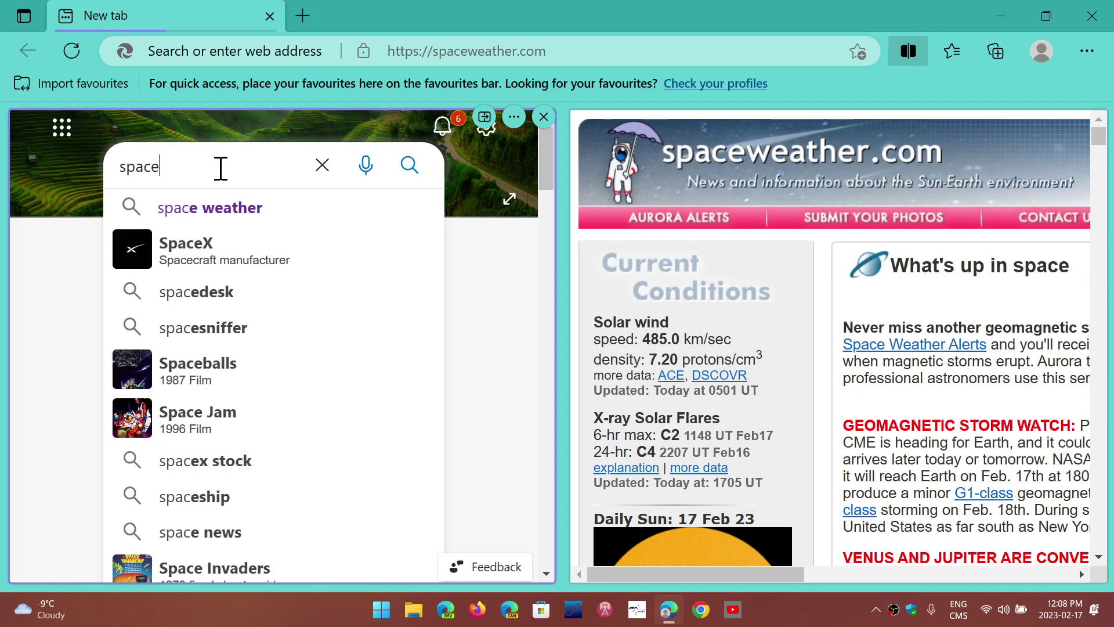
type(".com")
key("Return")
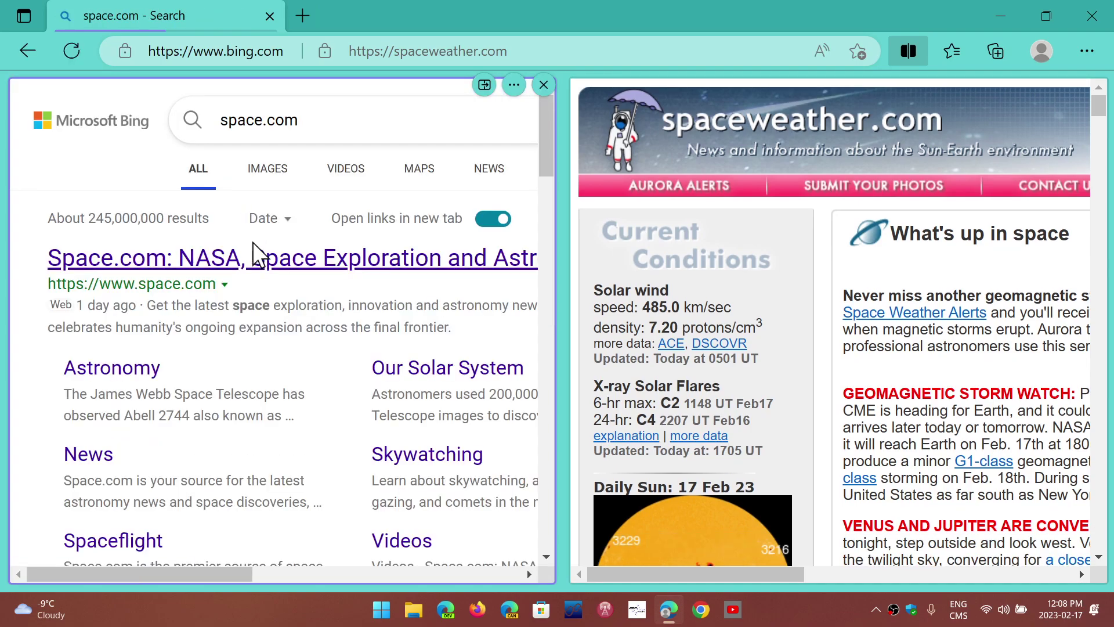
left_click(257, 268)
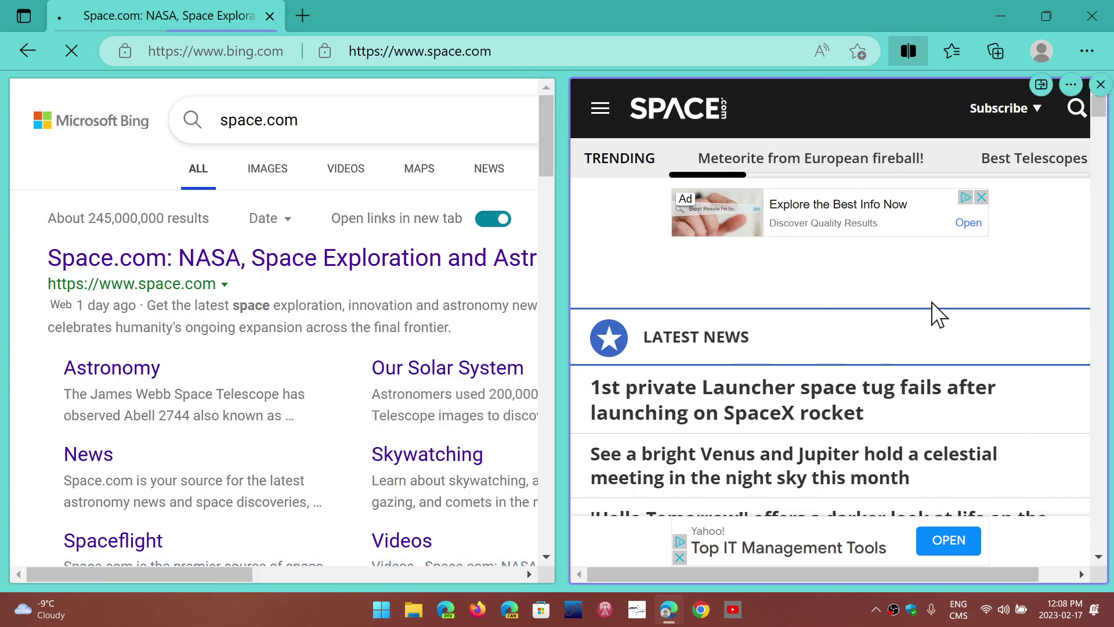
- Set links to open in the current tab, then open Space.com left and the France meteorite article right
left_click(1042, 85)
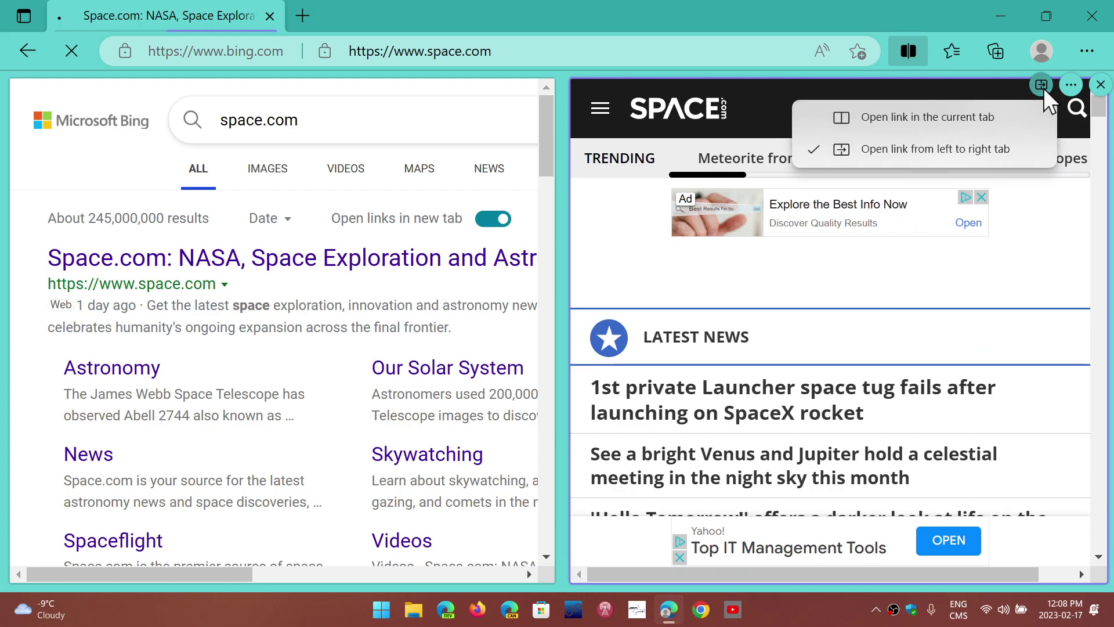
left_click(983, 116)
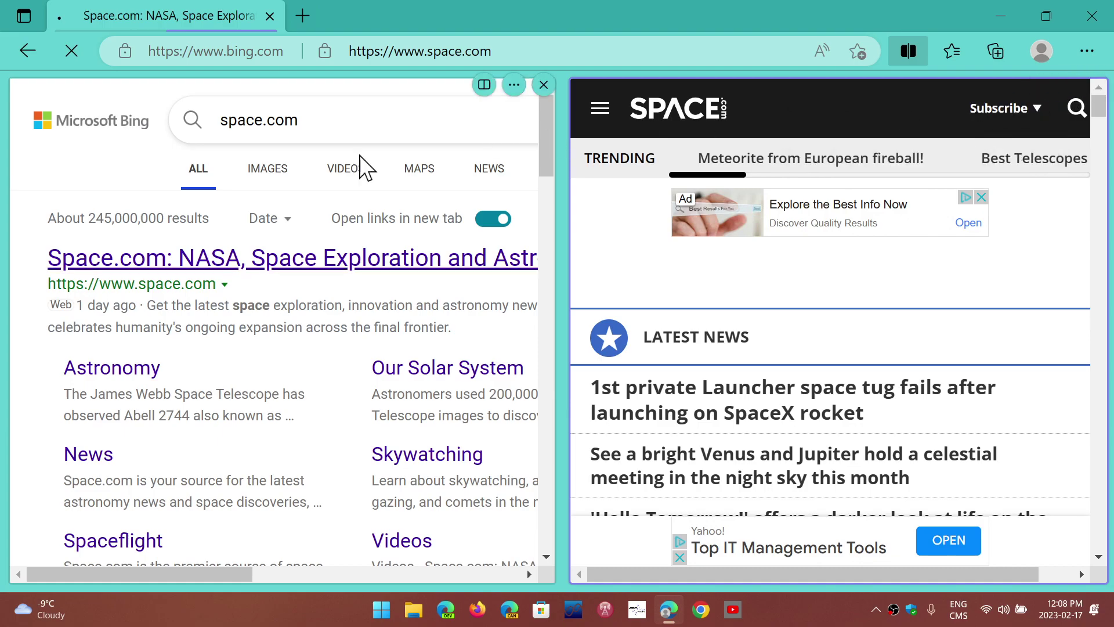
left_click(294, 259)
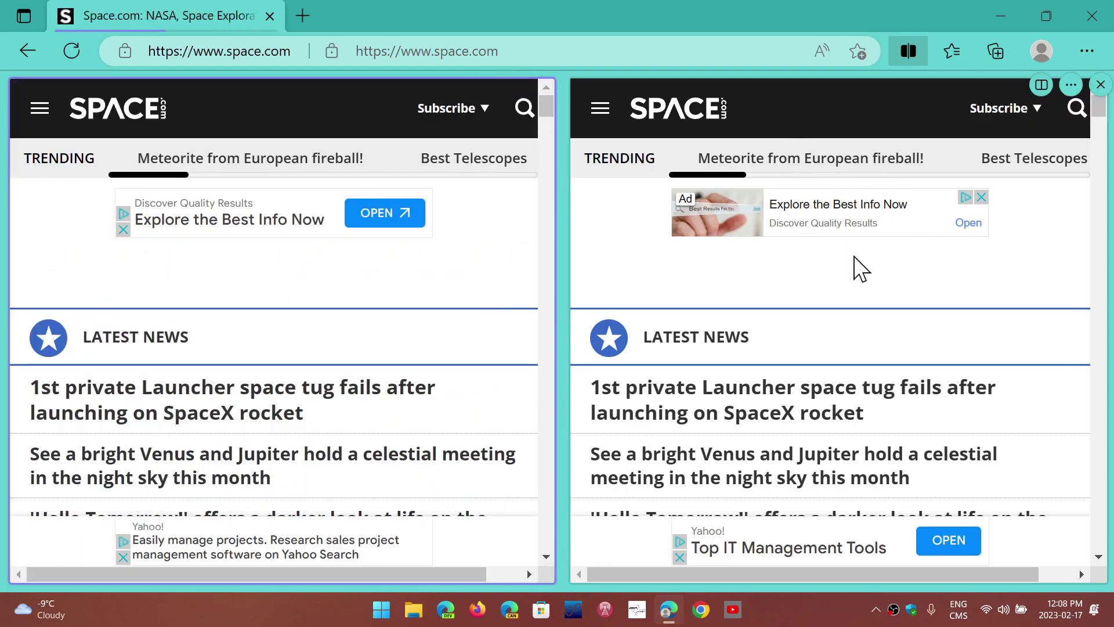
left_click(891, 174)
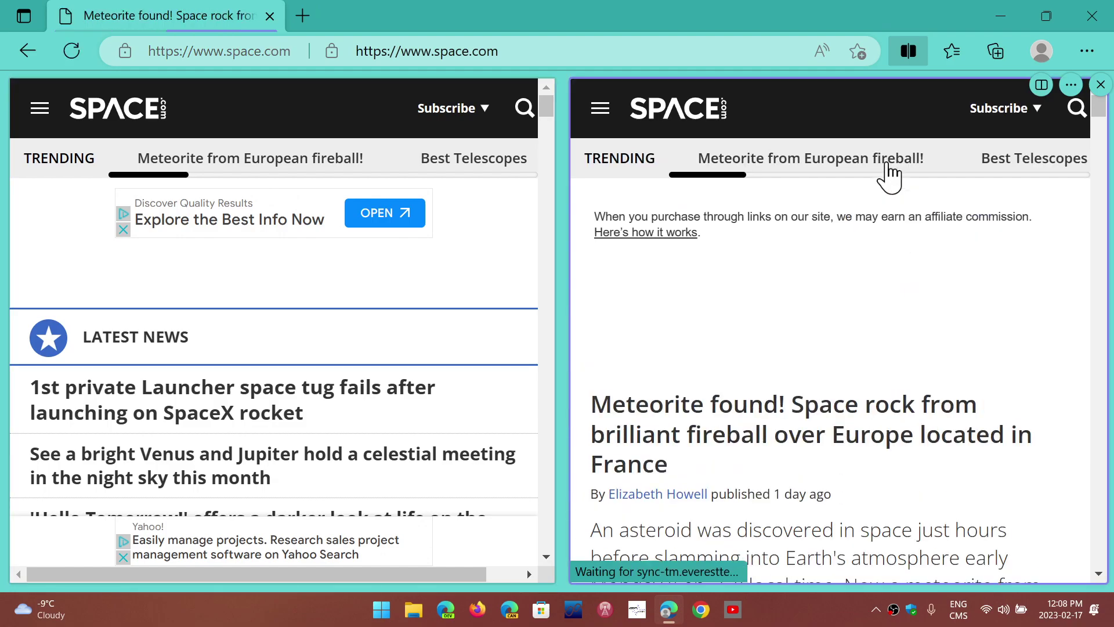
- Open a second tab and split it into a news feed and an empty pane
left_click(304, 21)
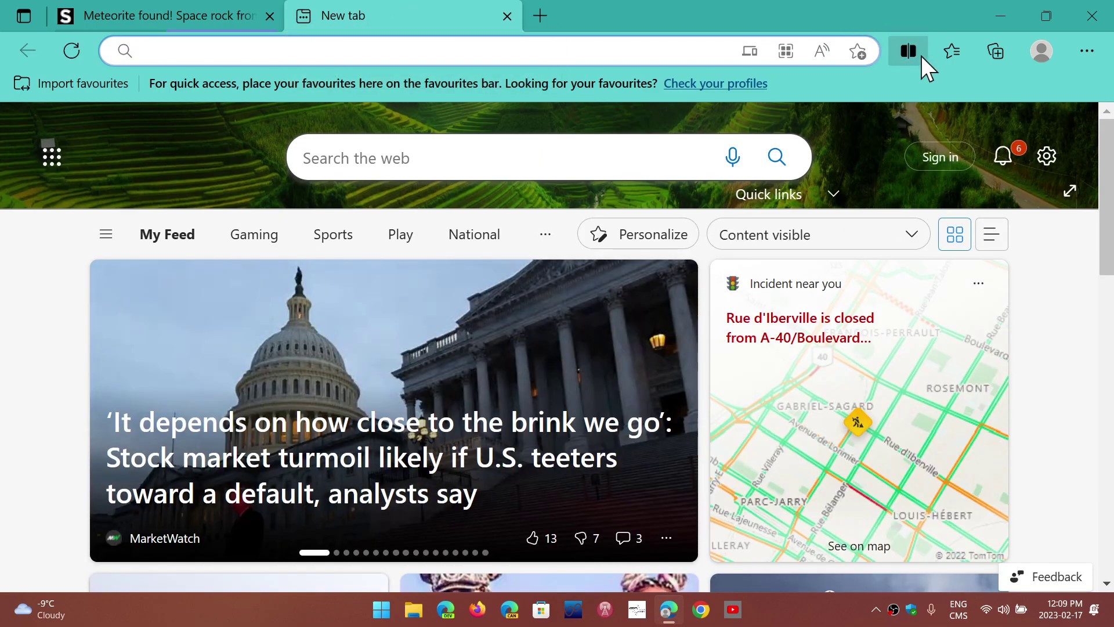
left_click(909, 53)
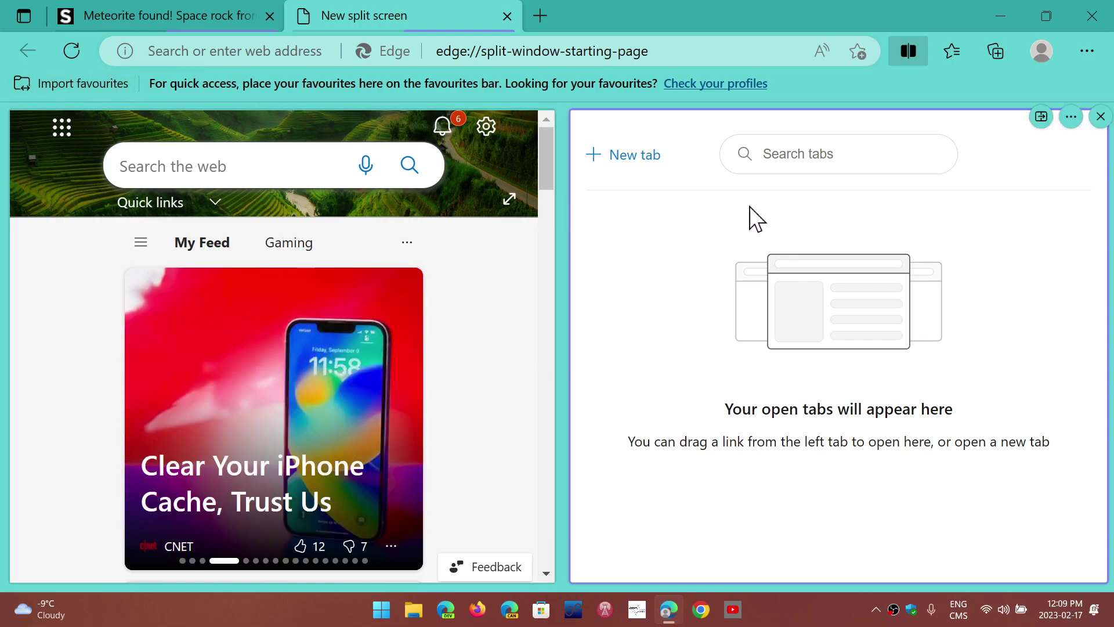
- Close the Microsoft Edge window, leaving the beach wallpaper desktop
left_click(1092, 16)
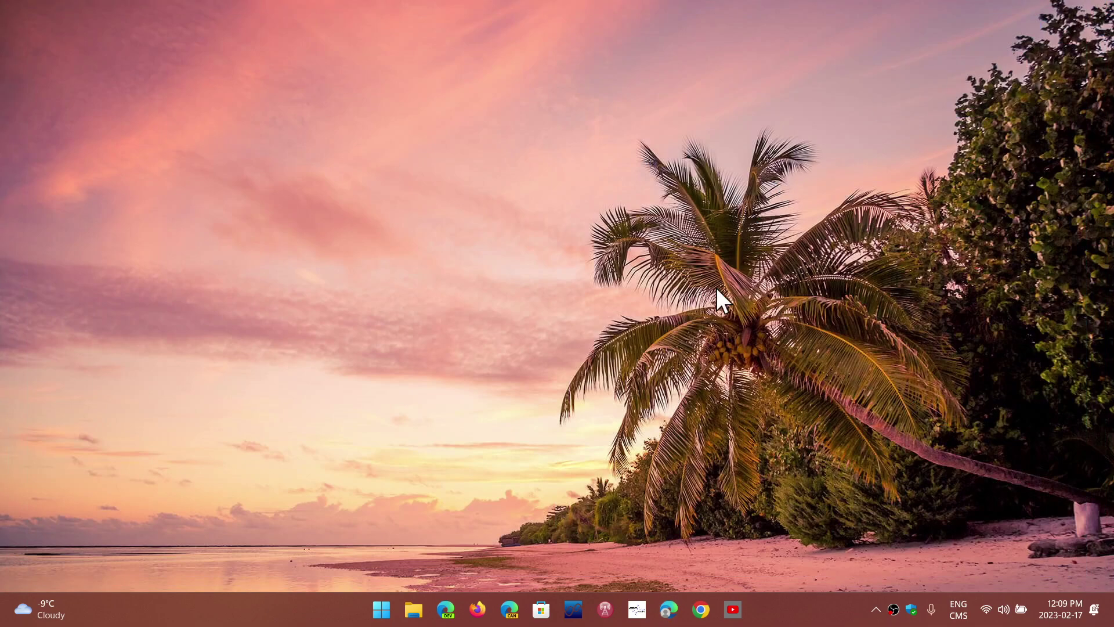